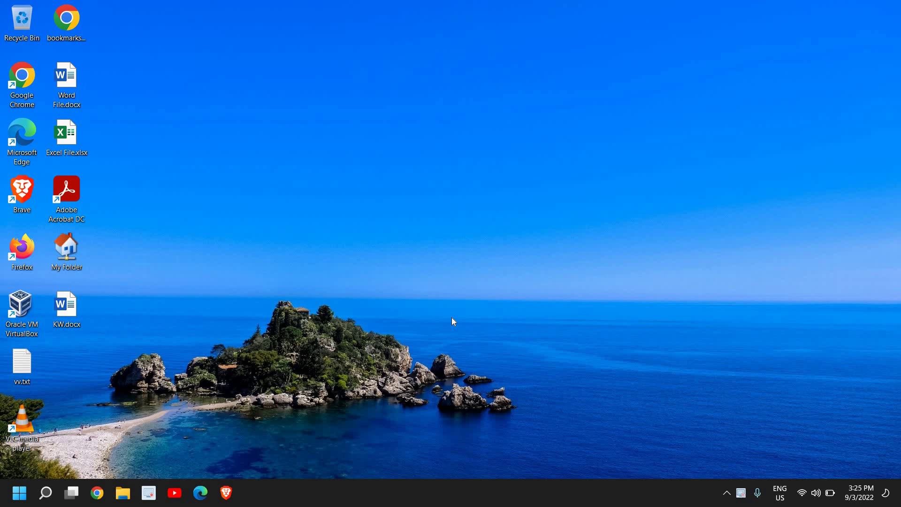
# Launch Intel Graphics Command Center from the Recent list in Windows search.
pyautogui.click(45, 493)
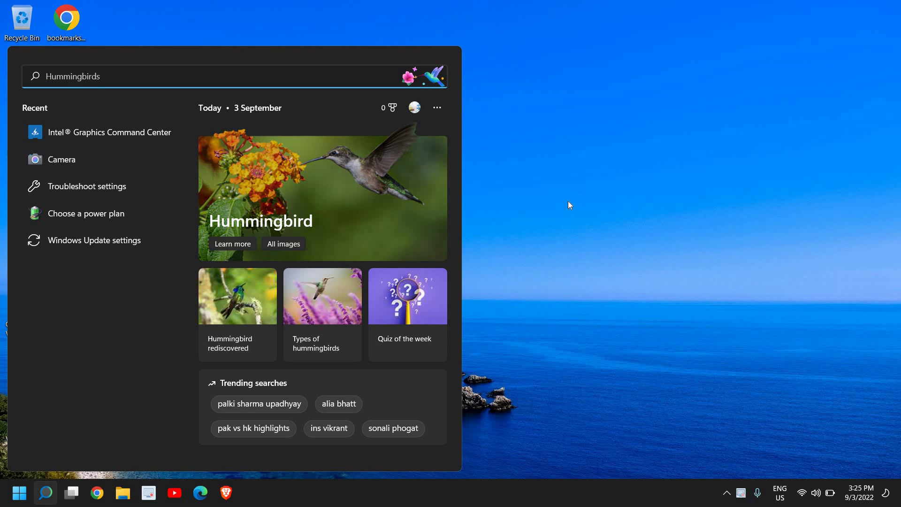
pyautogui.rightClick(576, 217)
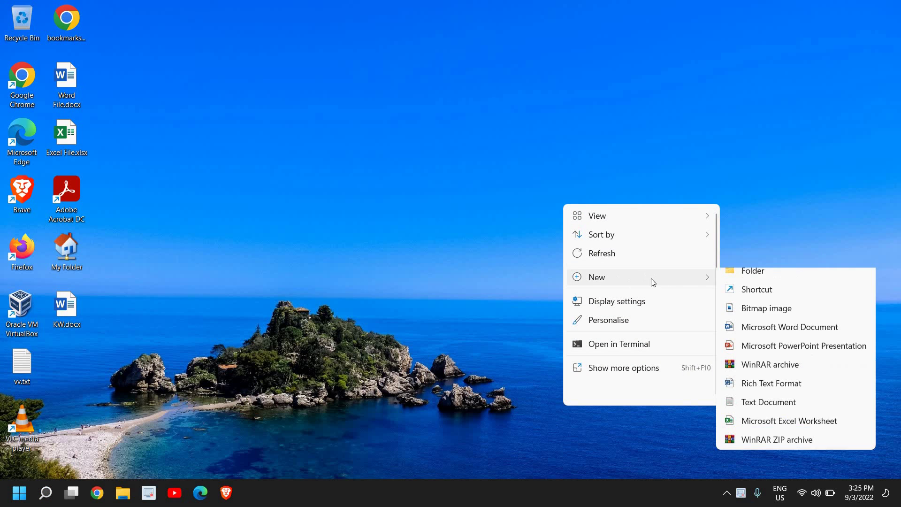
pyautogui.click(336, 309)
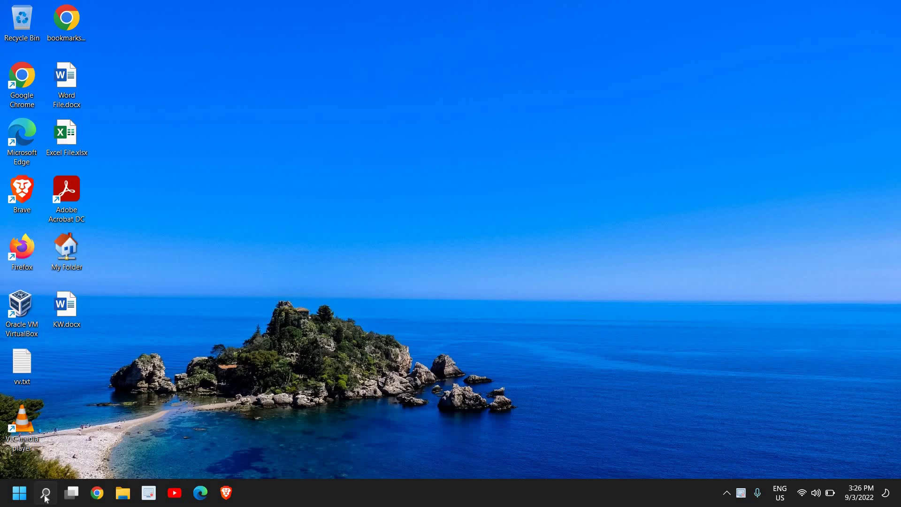
pyautogui.click(46, 493)
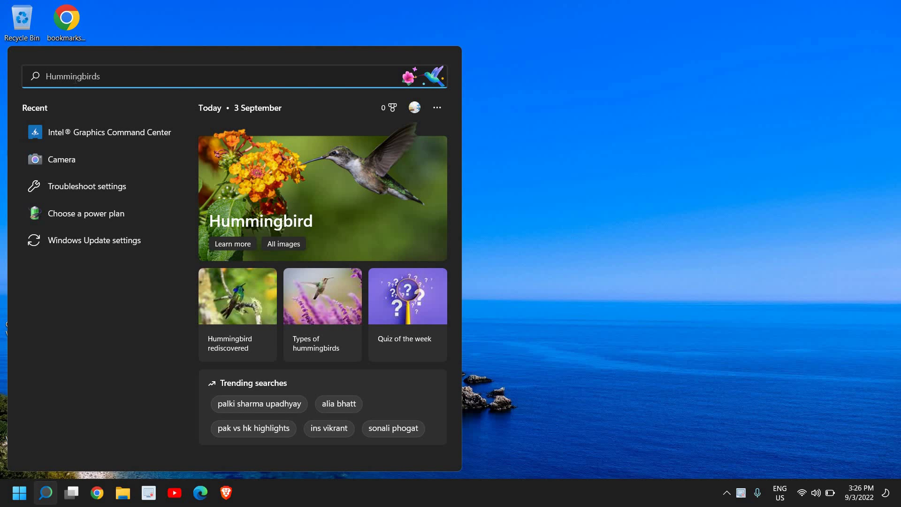
pyautogui.click(74, 135)
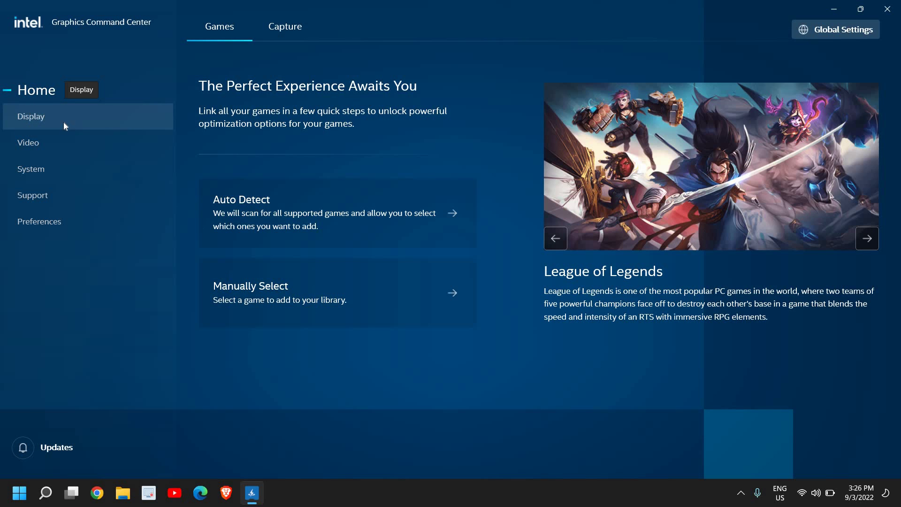
# Review the Display dropdowns, keeping 1920 x 1080 resolution, 60p refresh rate and Landscape rotation.
pyautogui.click(43, 115)
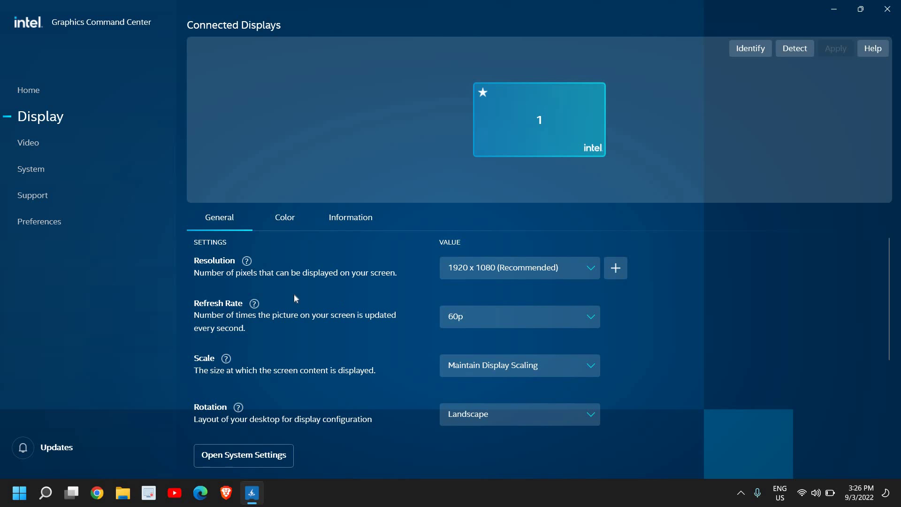
pyautogui.click(534, 267)
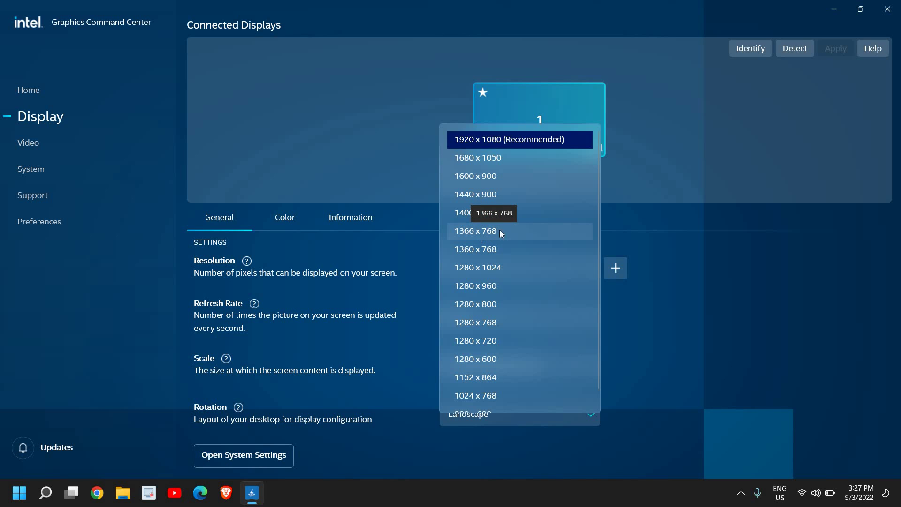
pyautogui.click(511, 139)
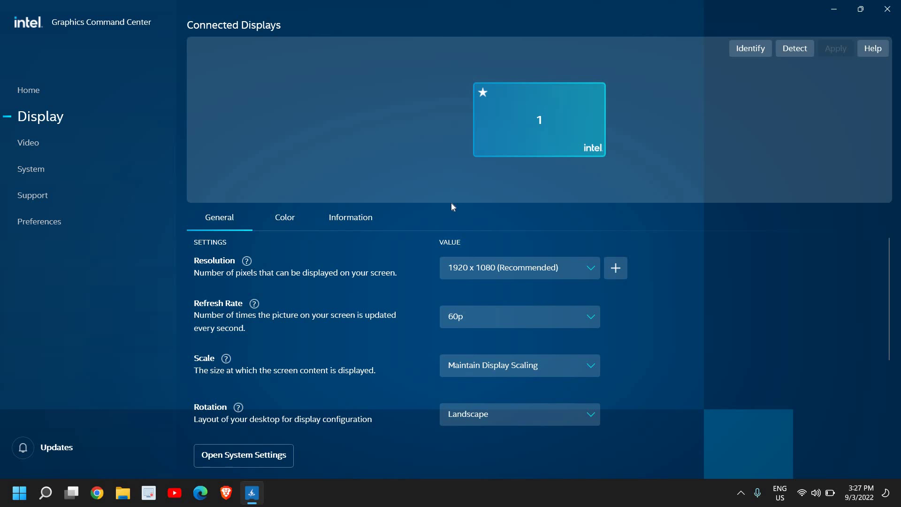
pyautogui.click(458, 316)
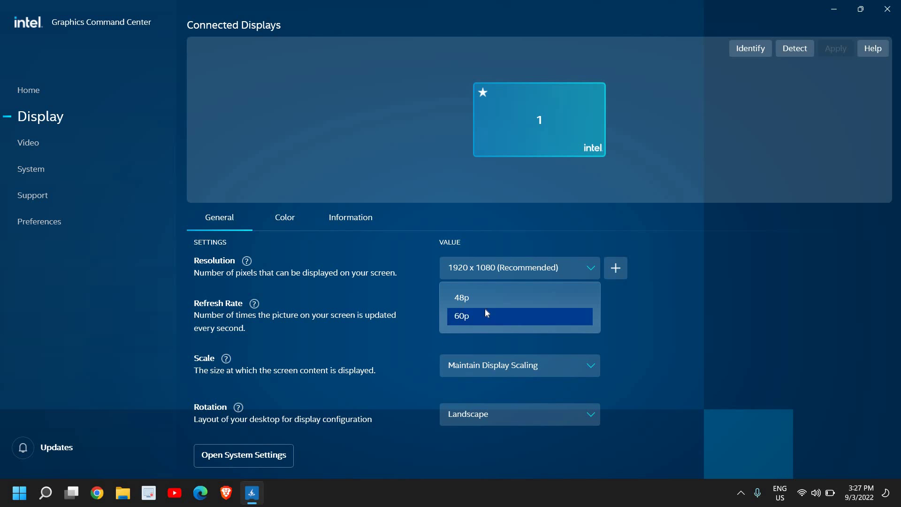
pyautogui.click(366, 341)
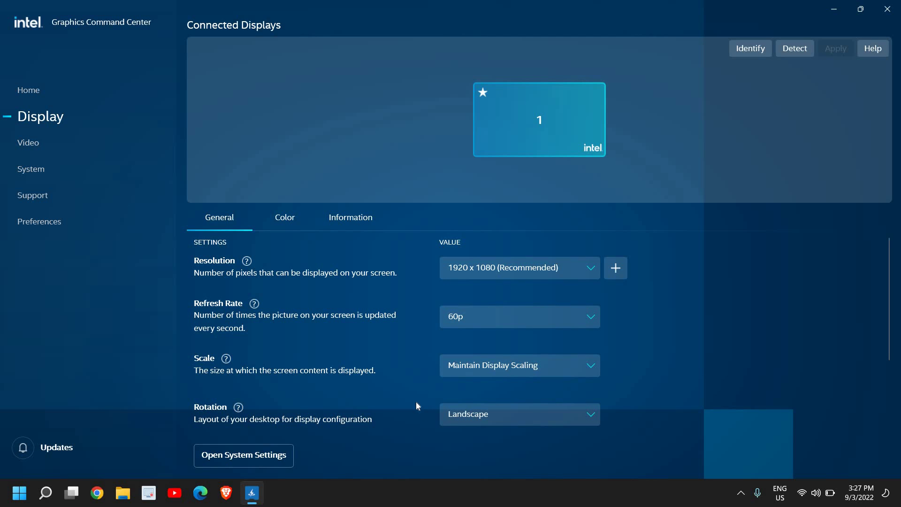
pyautogui.click(496, 414)
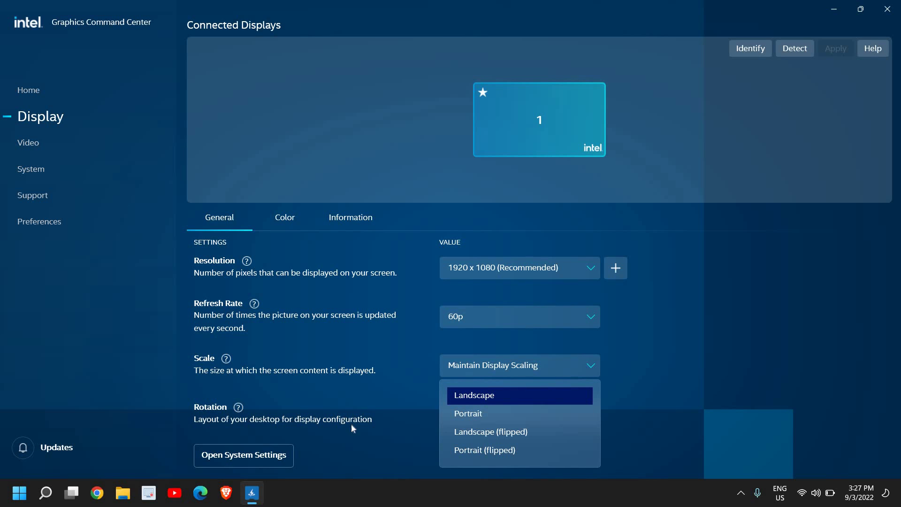
pyautogui.click(42, 143)
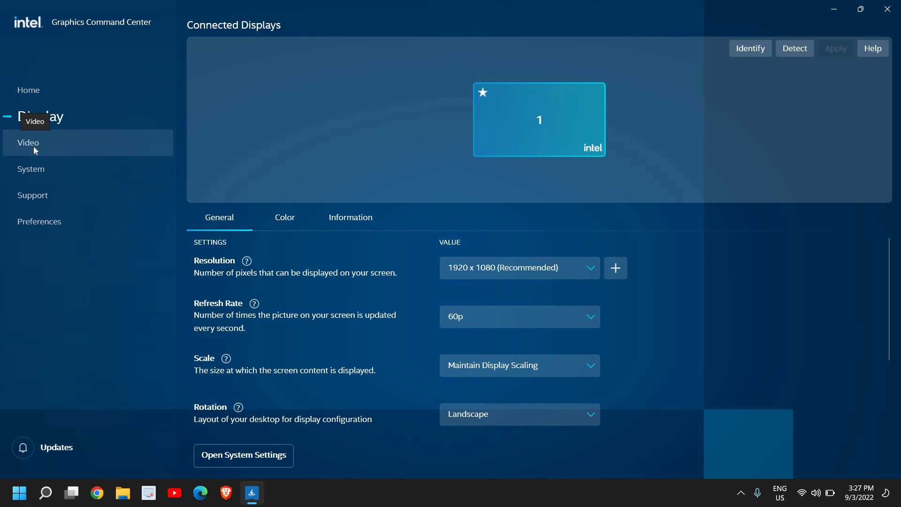
# Open the Video page and dismiss the Real-Time Preview notice.
pyautogui.click(33, 145)
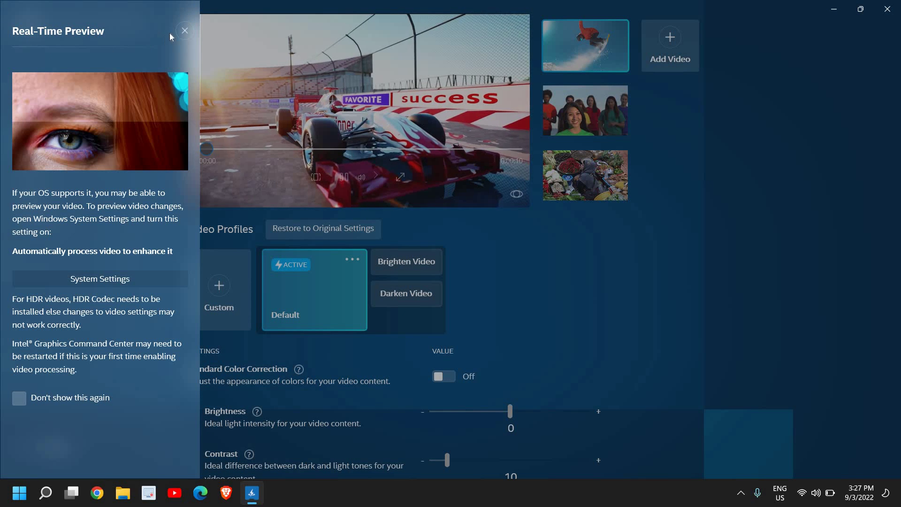
pyautogui.click(184, 31)
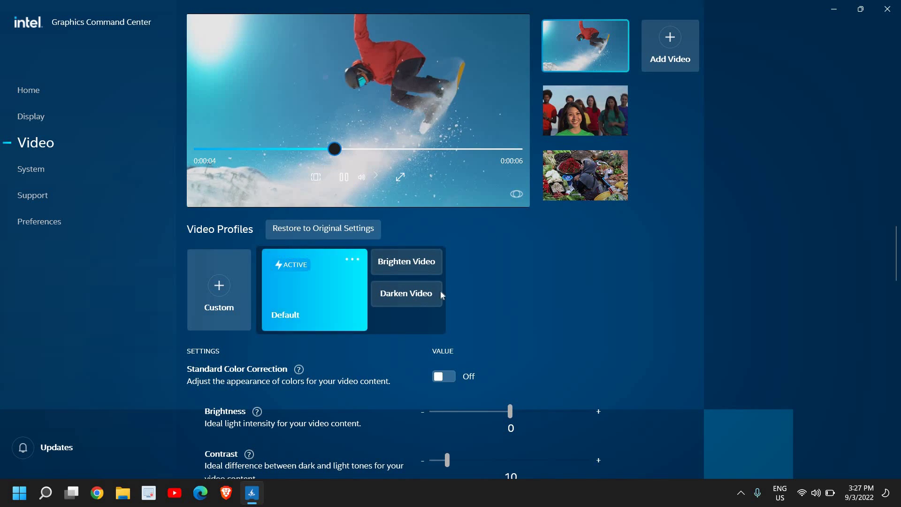
pyautogui.scroll(-3, 466, 277)
pyautogui.scroll(-3, 423, 325)
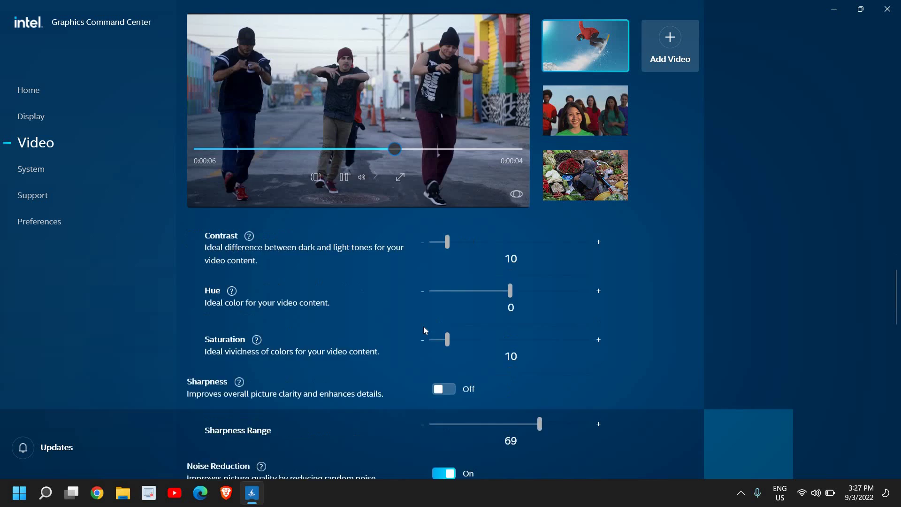
pyautogui.scroll(-1, 303, 339)
pyautogui.scroll(-1, 302, 338)
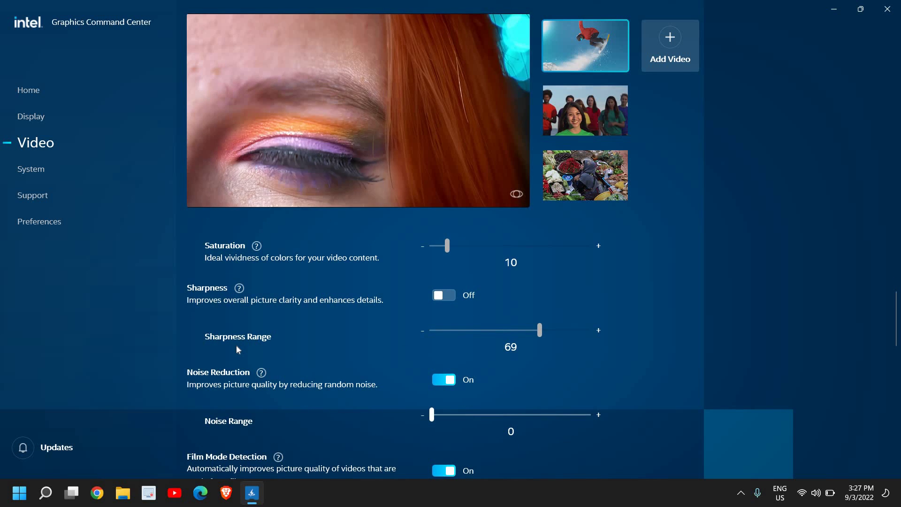
pyautogui.scroll(-1, 236, 346)
pyautogui.scroll(-1, 236, 346)
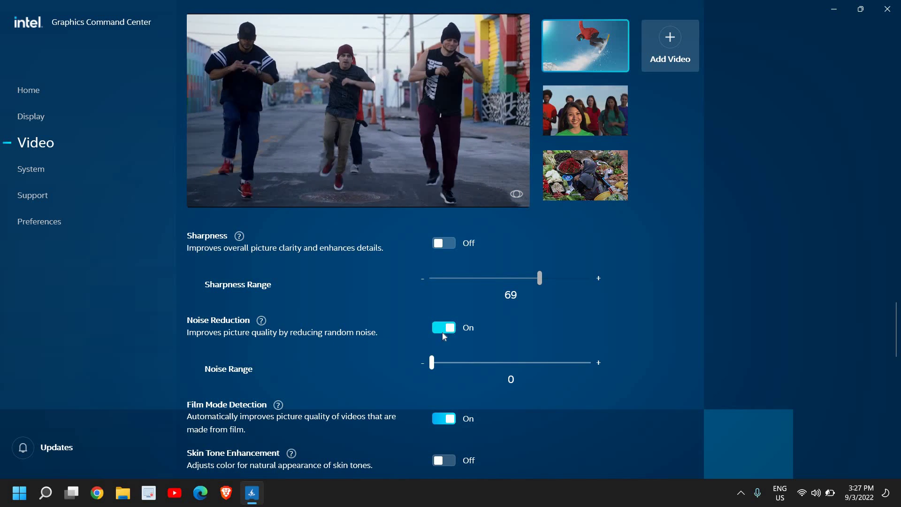
pyautogui.scroll(-2, 458, 334)
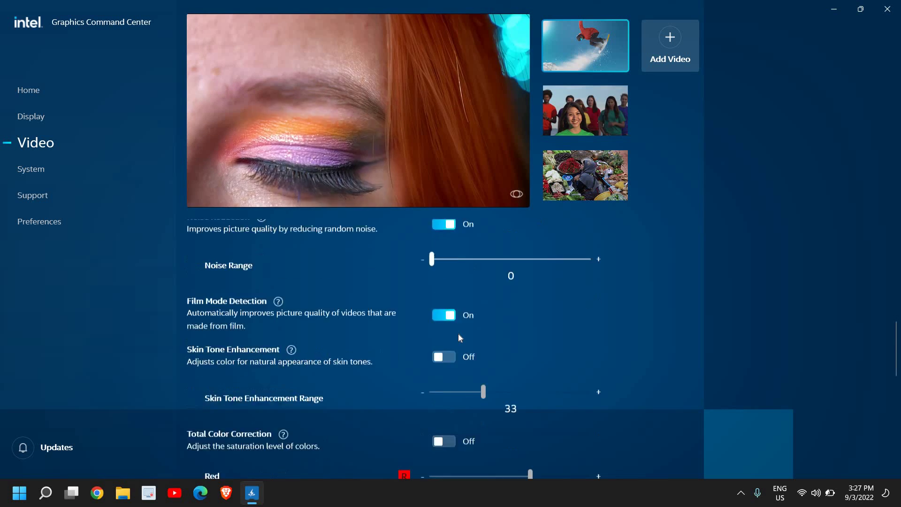
pyautogui.scroll(-1, 458, 334)
pyautogui.scroll(-2, 459, 333)
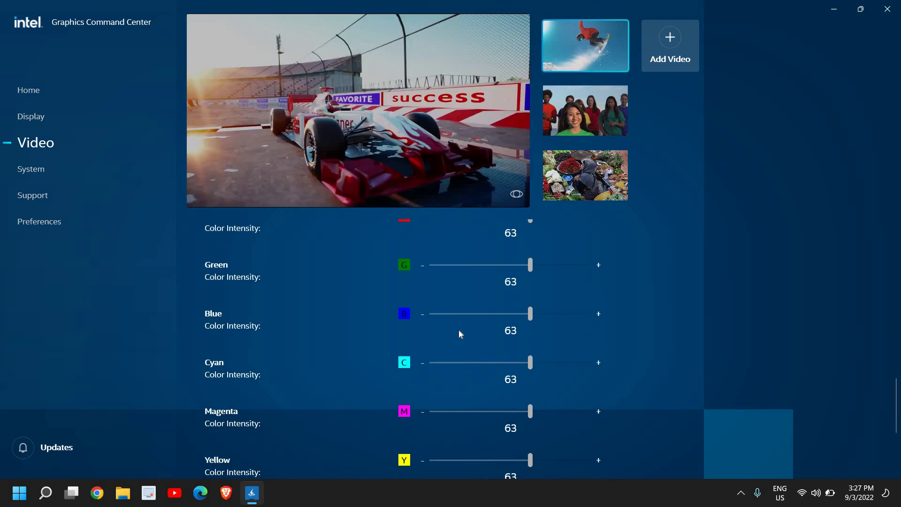
pyautogui.scroll(5, 459, 331)
pyautogui.scroll(4, 458, 330)
pyautogui.scroll(3, 458, 330)
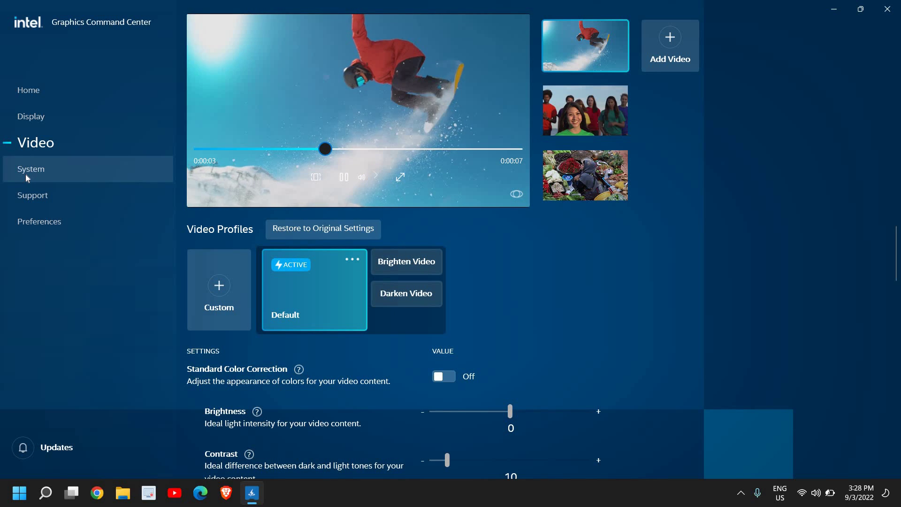
# View the GPU details, then the Hardware tab: i3-1115G4 CPU, 7.79 GB memory, 238 GB storage.
pyautogui.click(26, 173)
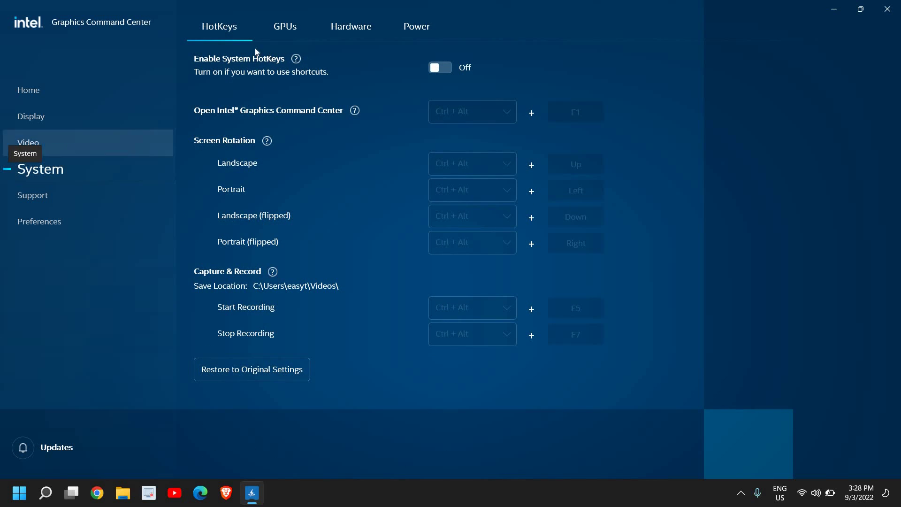
pyautogui.click(284, 30)
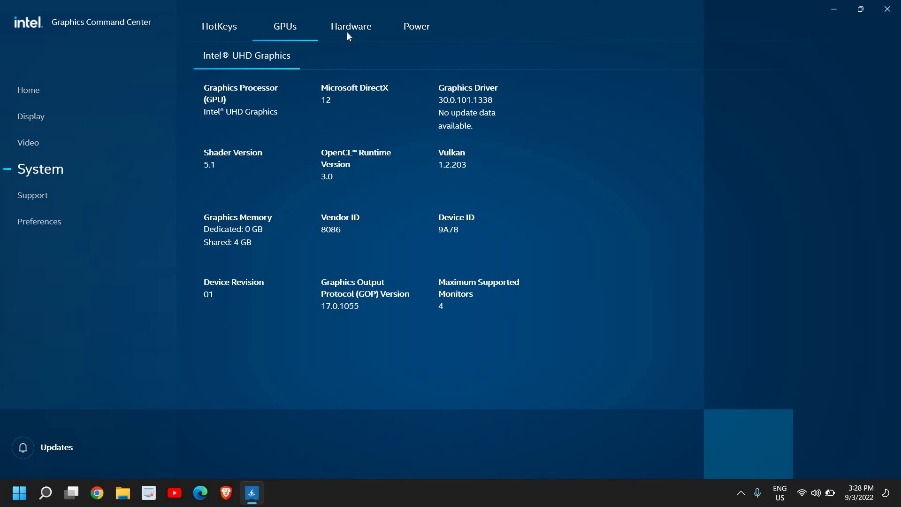
pyautogui.click(352, 25)
pyautogui.click(286, 29)
pyautogui.click(351, 26)
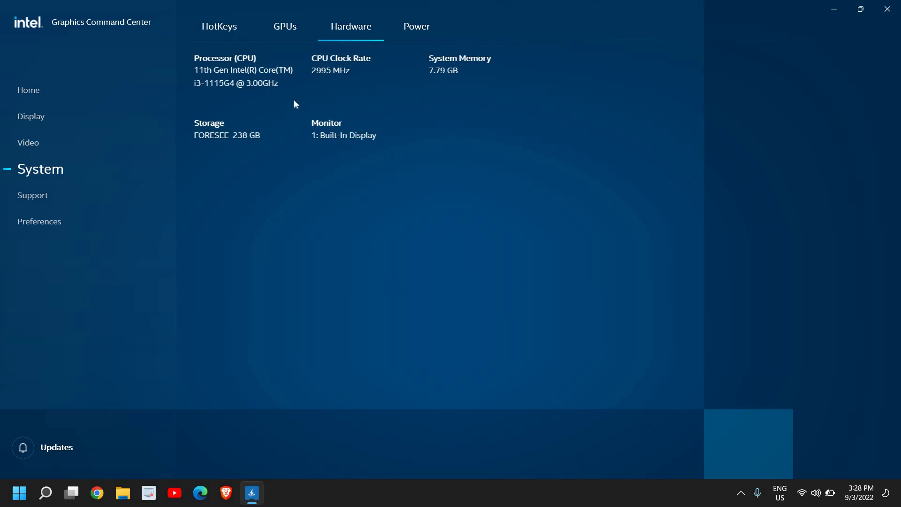
# Set the battery Power Efficiency slider to 2, then check the Updates panel.
pyautogui.click(416, 28)
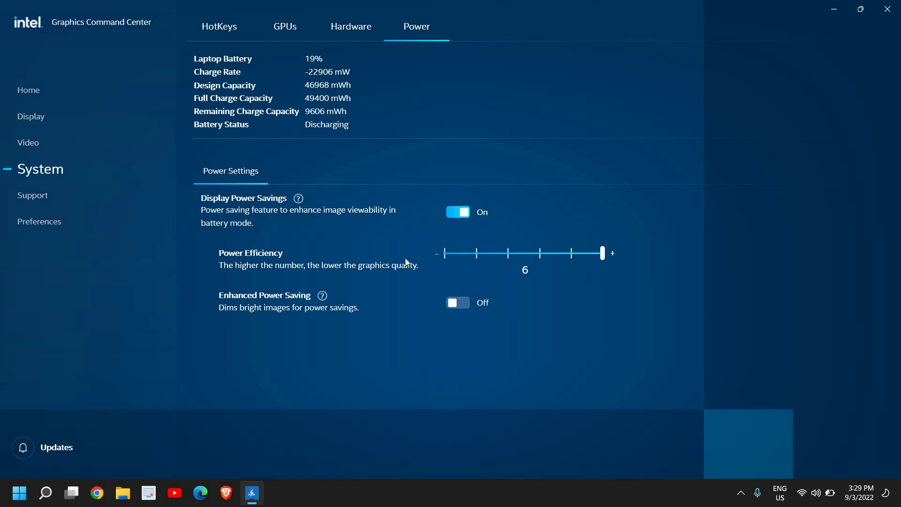
pyautogui.moveTo(564, 255); pyautogui.dragTo(443, 287)
pyautogui.moveTo(445, 254); pyautogui.dragTo(467, 255)
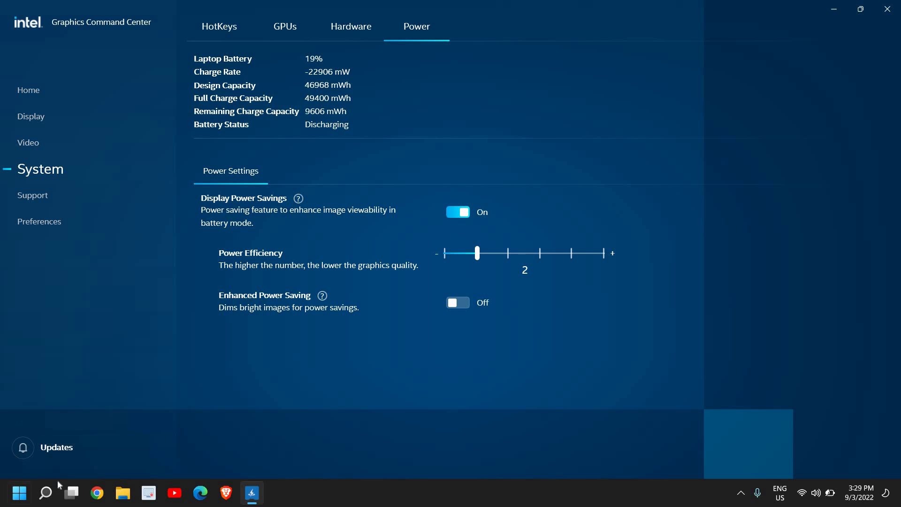
pyautogui.click(49, 452)
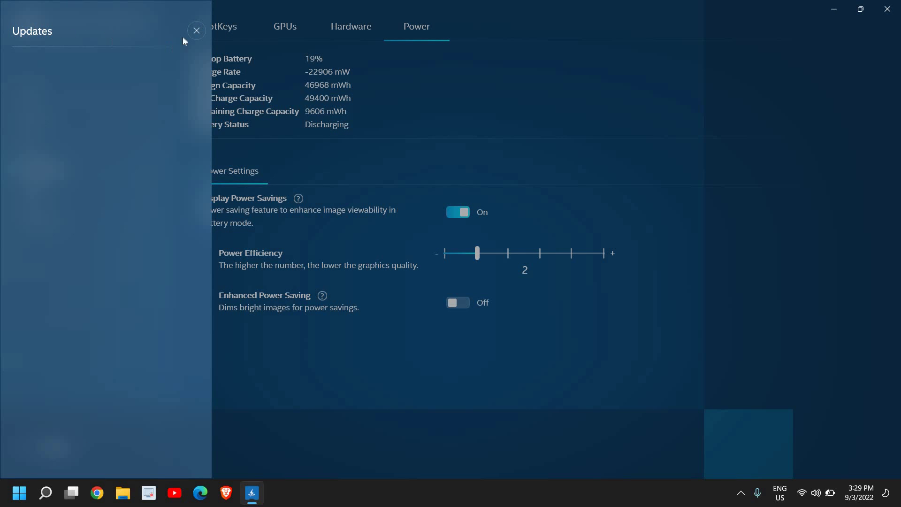
pyautogui.click(197, 31)
# Close the Command Center and open Windows Settings to Gaming > Game Mode.
pyautogui.hotkey('alt', 'F4')
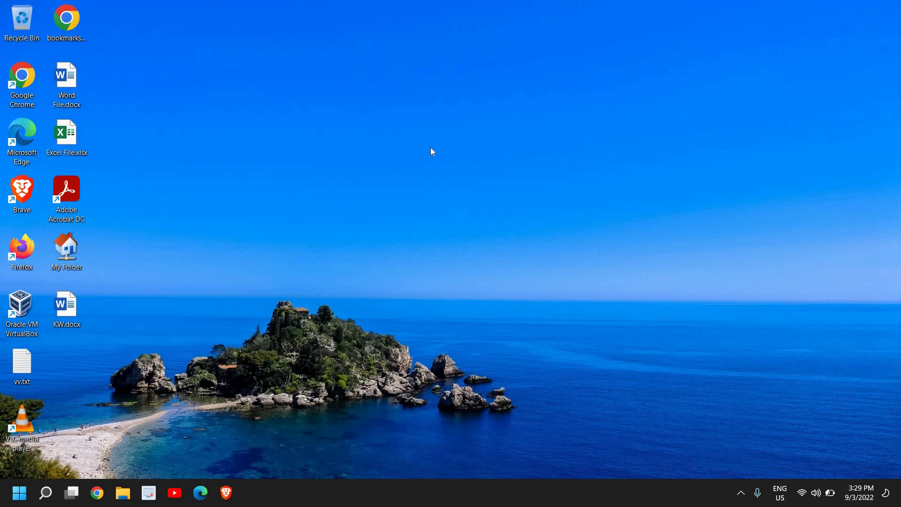
pyautogui.rightClick(19, 493)
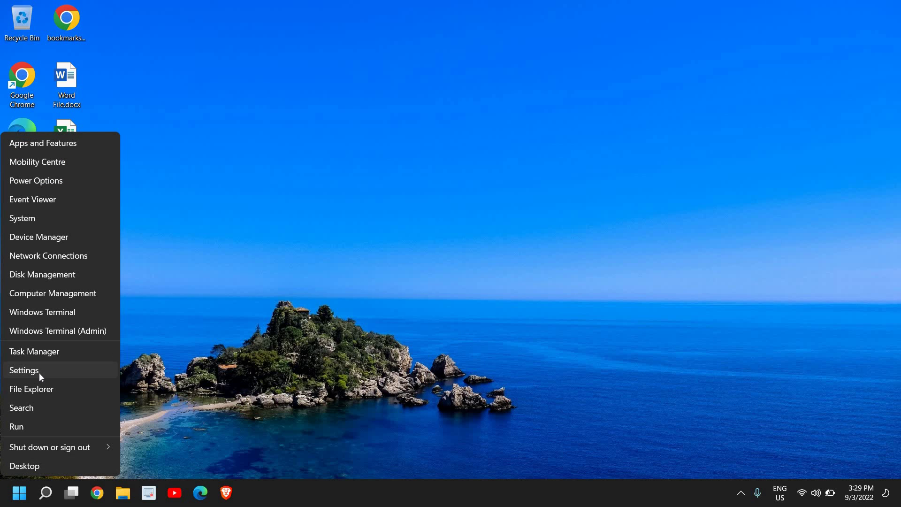
pyautogui.click(39, 373)
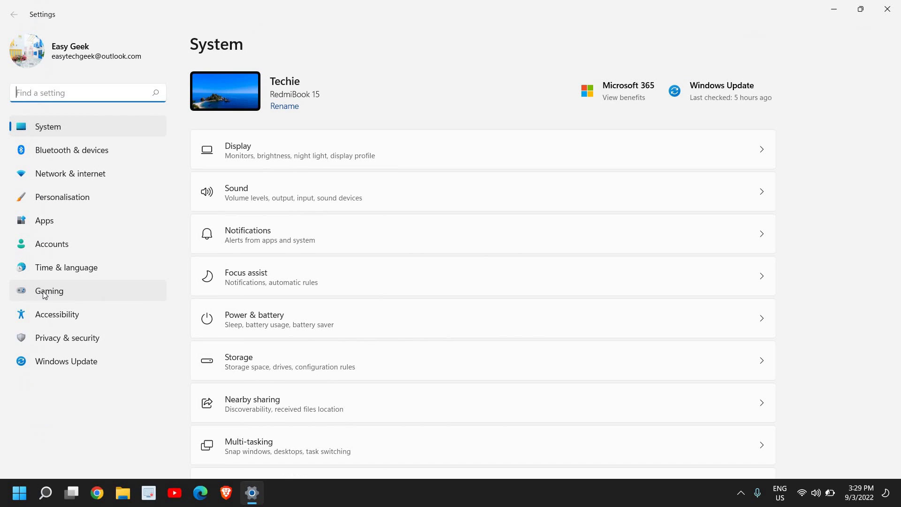
pyautogui.click(85, 295)
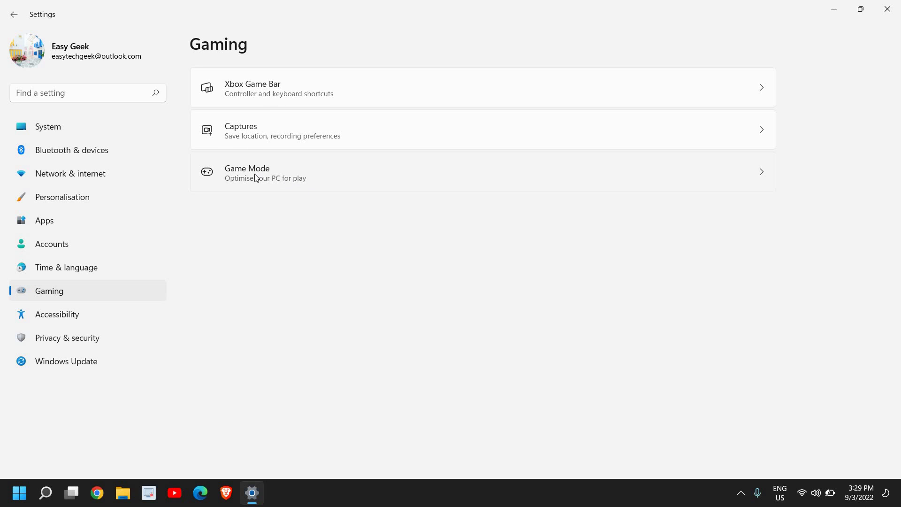
pyautogui.click(314, 178)
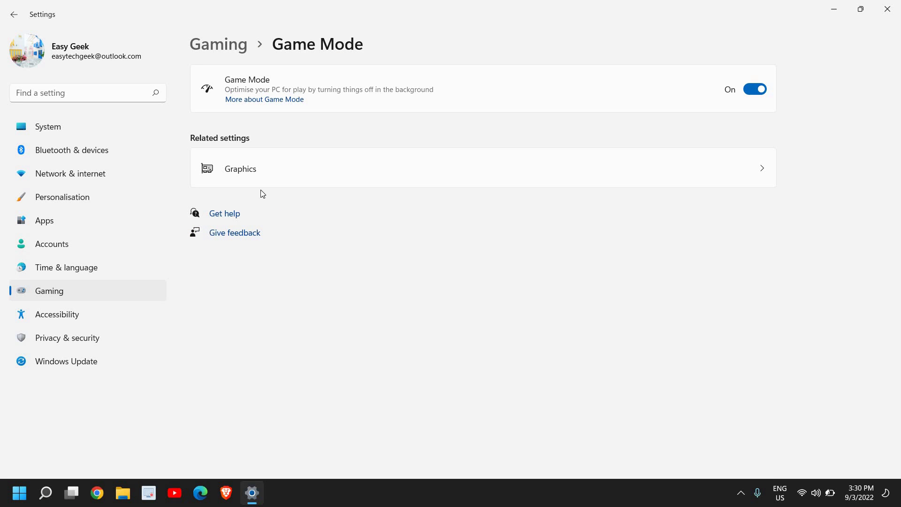
# In Graphics settings, preview High performance for Skype but cancel, keeping Let Windows decide.
pyautogui.click(244, 172)
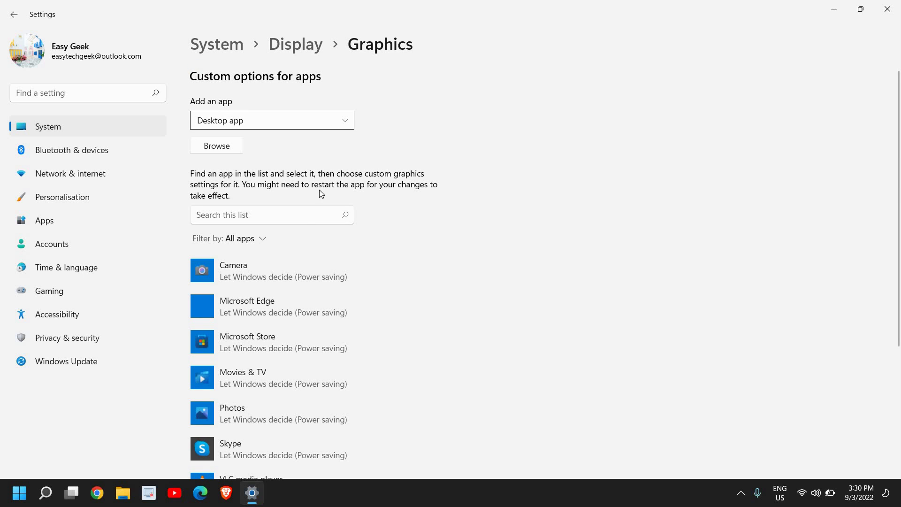
pyautogui.scroll(-1, 313, 232)
pyautogui.scroll(-3, 314, 232)
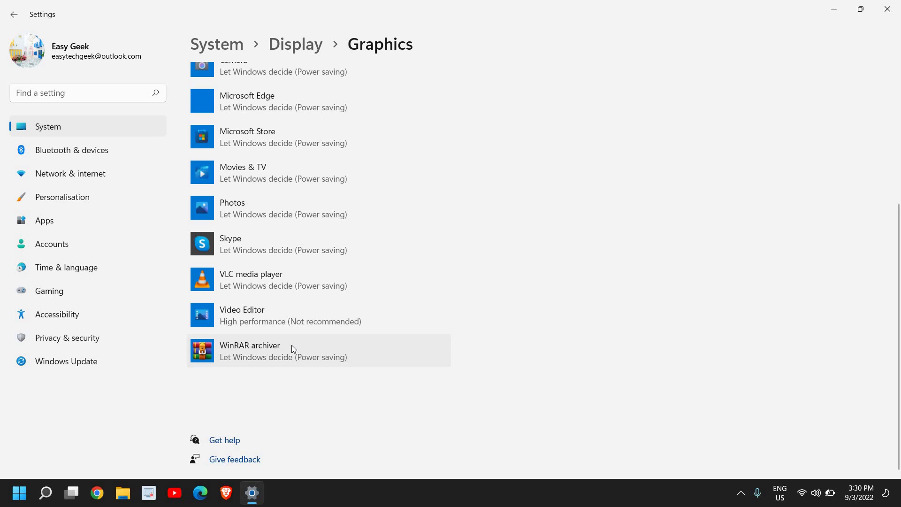
pyautogui.scroll(3, 292, 345)
pyautogui.scroll(2, 292, 343)
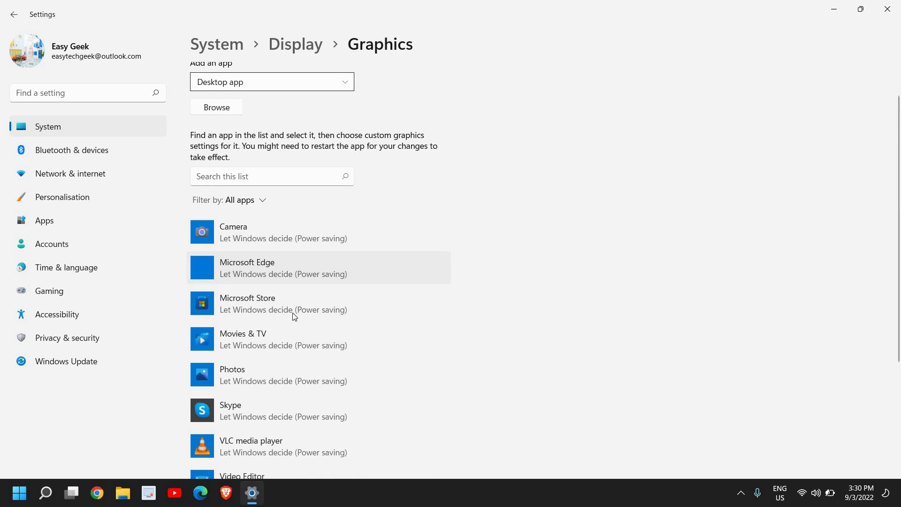
pyautogui.scroll(-2, 294, 370)
pyautogui.scroll(-1, 240, 338)
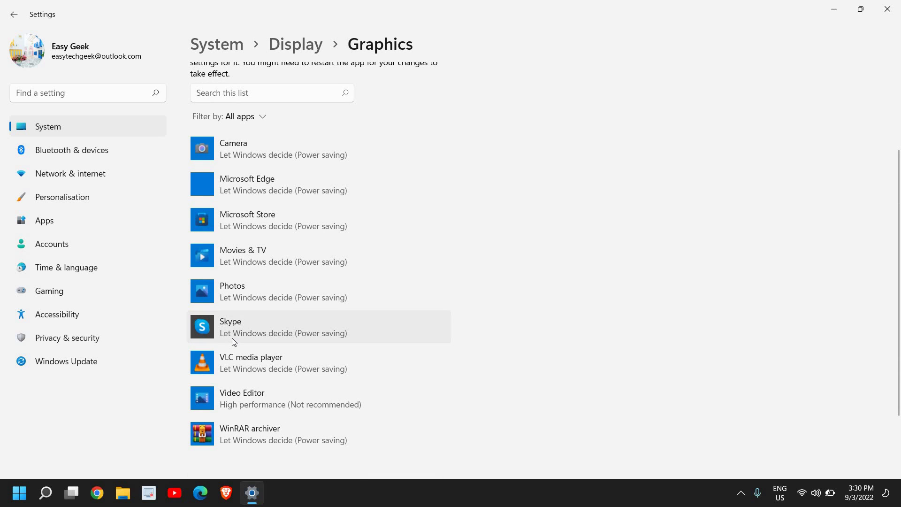
pyautogui.click(260, 324)
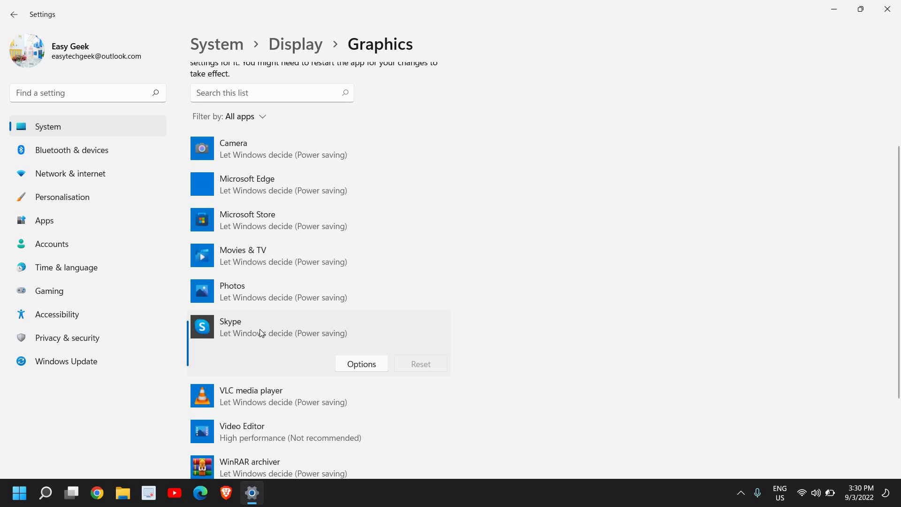
pyautogui.click(361, 364)
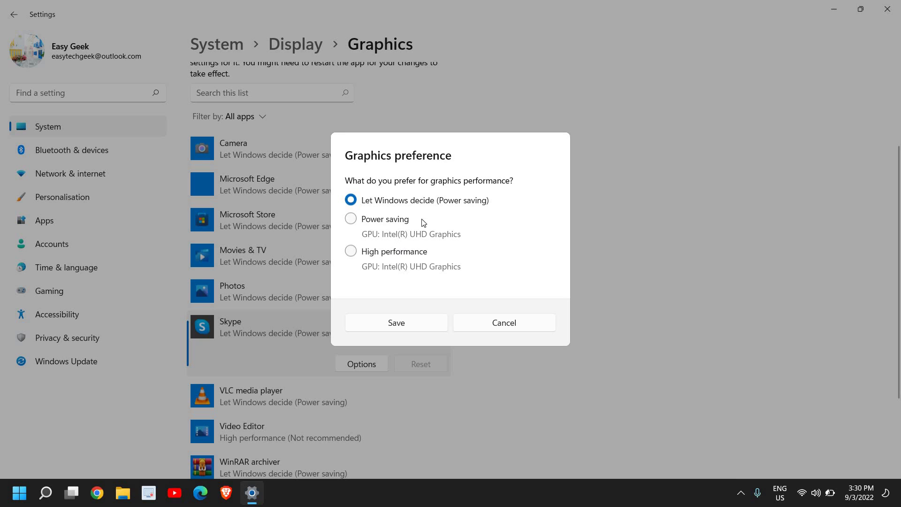
pyautogui.click(352, 251)
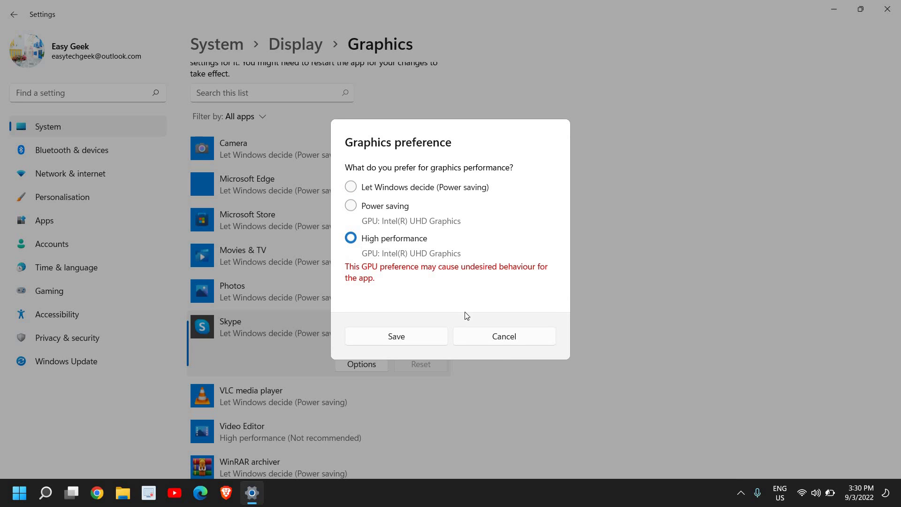
pyautogui.click(509, 339)
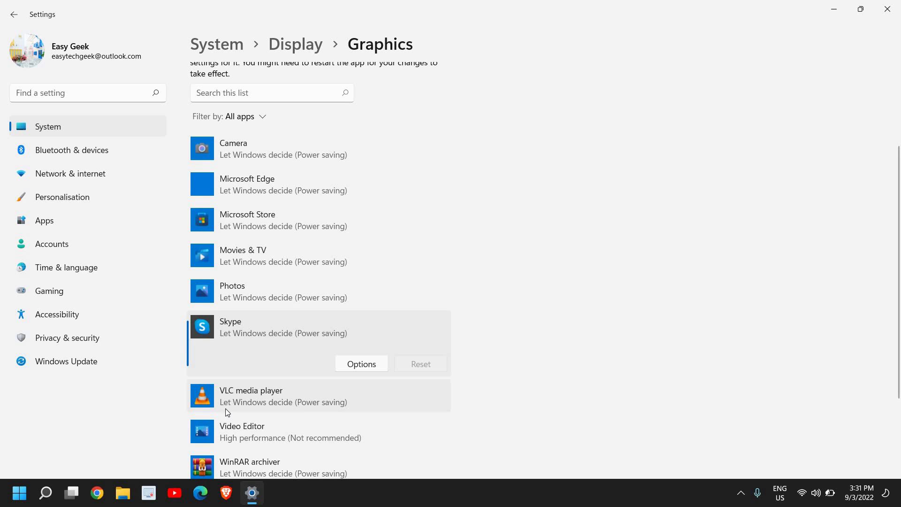
pyautogui.scroll(2, 226, 412)
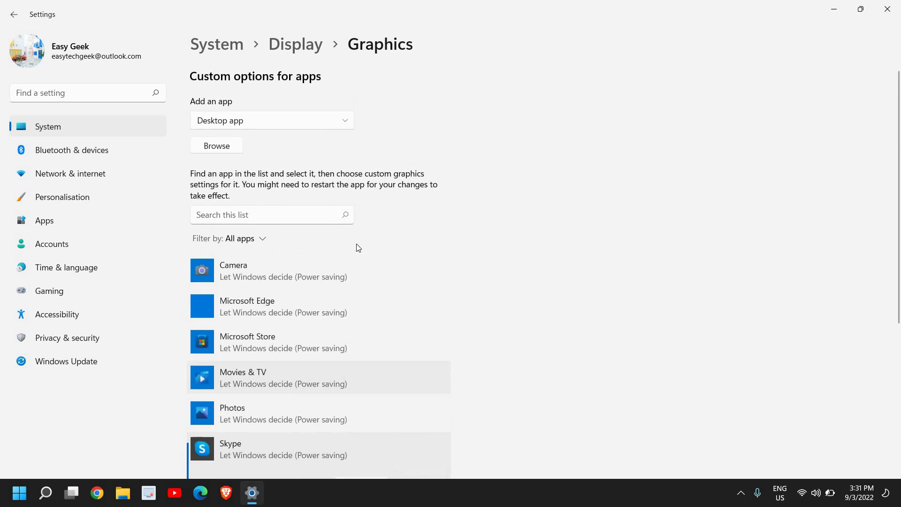
# Cancel Browse, leave Microsoft Edge at Let Windows decide, and close Settings.
pyautogui.click(217, 151)
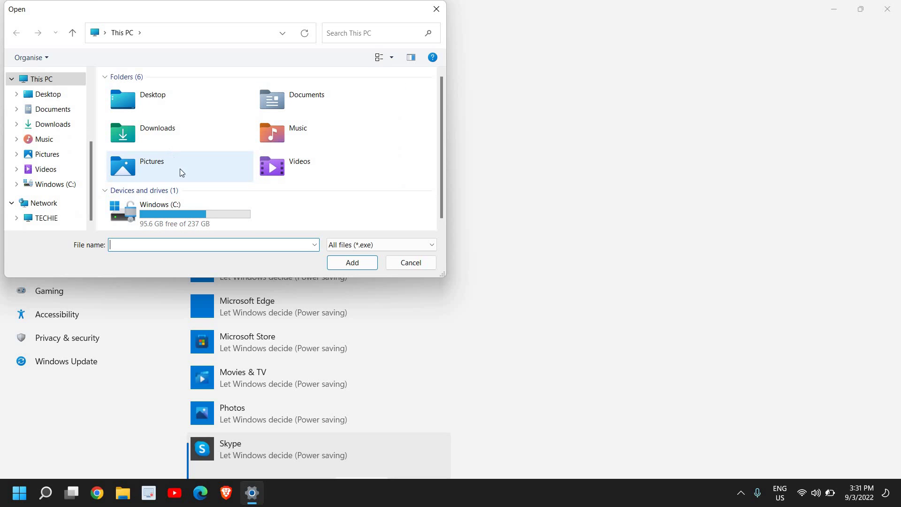
pyautogui.click(411, 262)
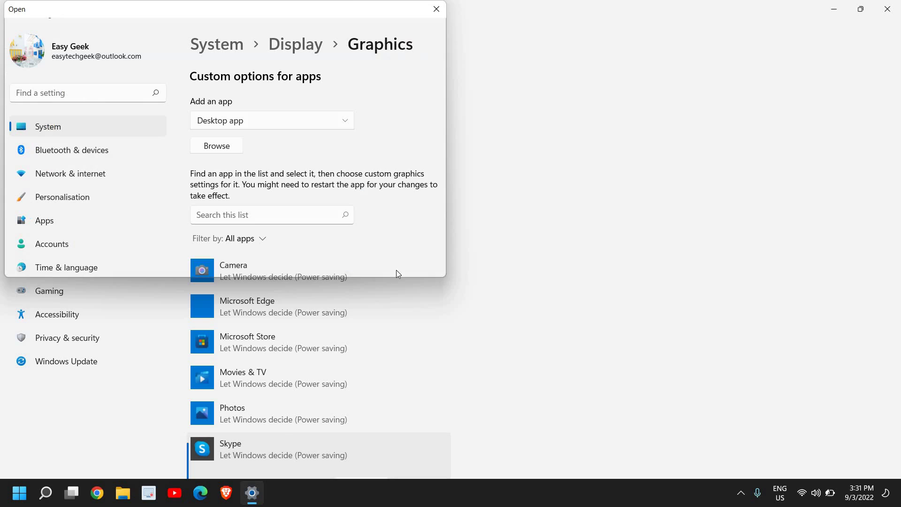
pyautogui.click(264, 315)
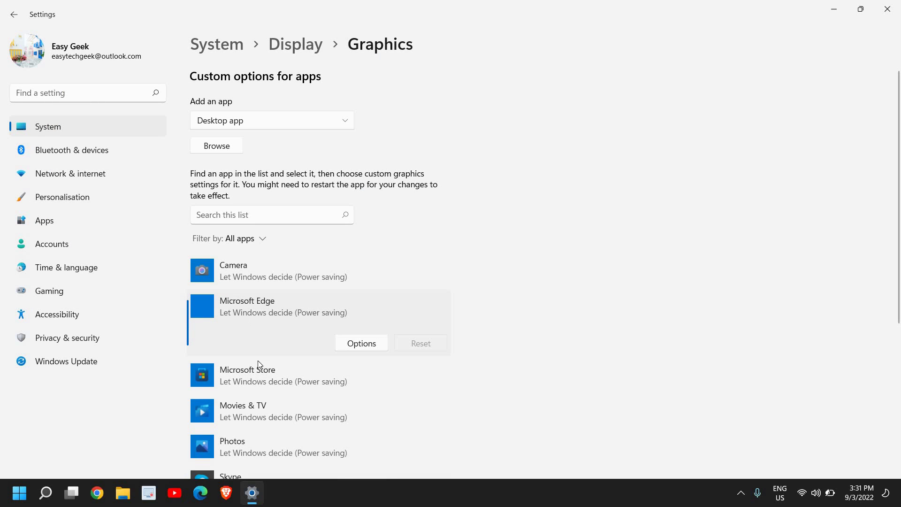
pyautogui.click(357, 347)
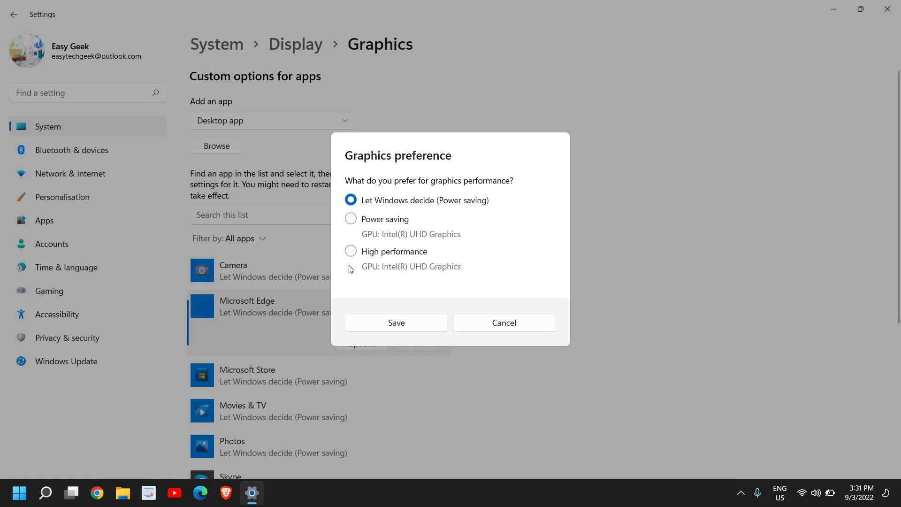
pyautogui.click(507, 323)
pyautogui.click(888, 9)
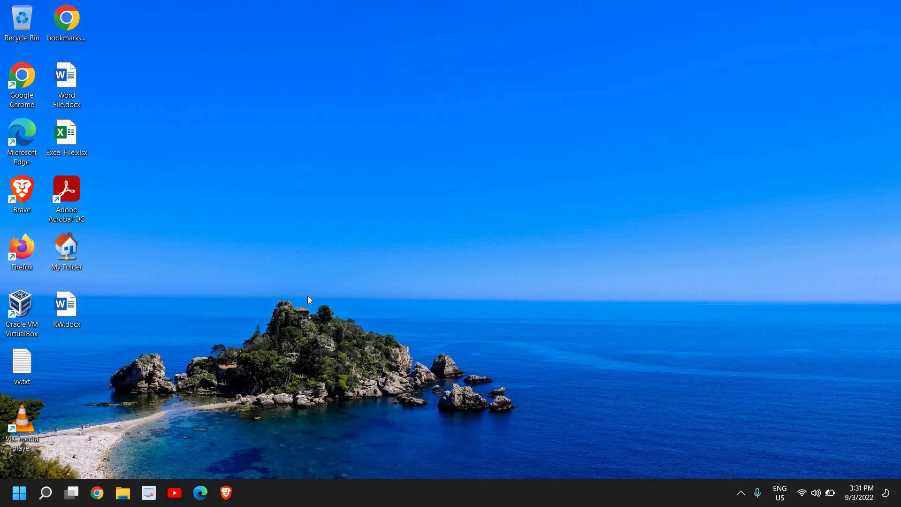